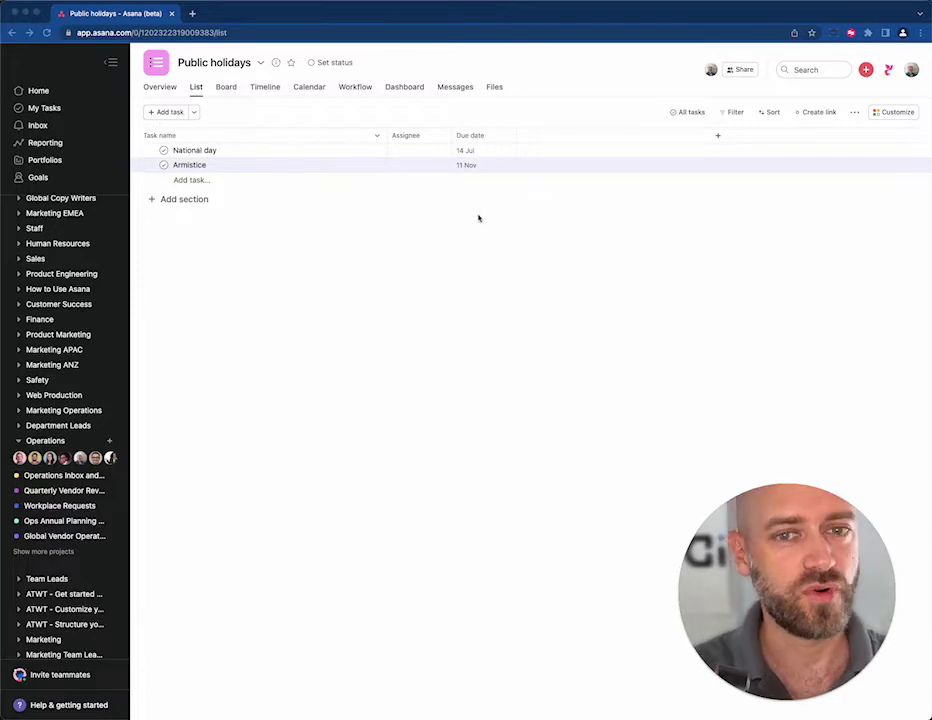
Run an advanced search for incomplete tasks due on 14/07/2022
click(802, 70)
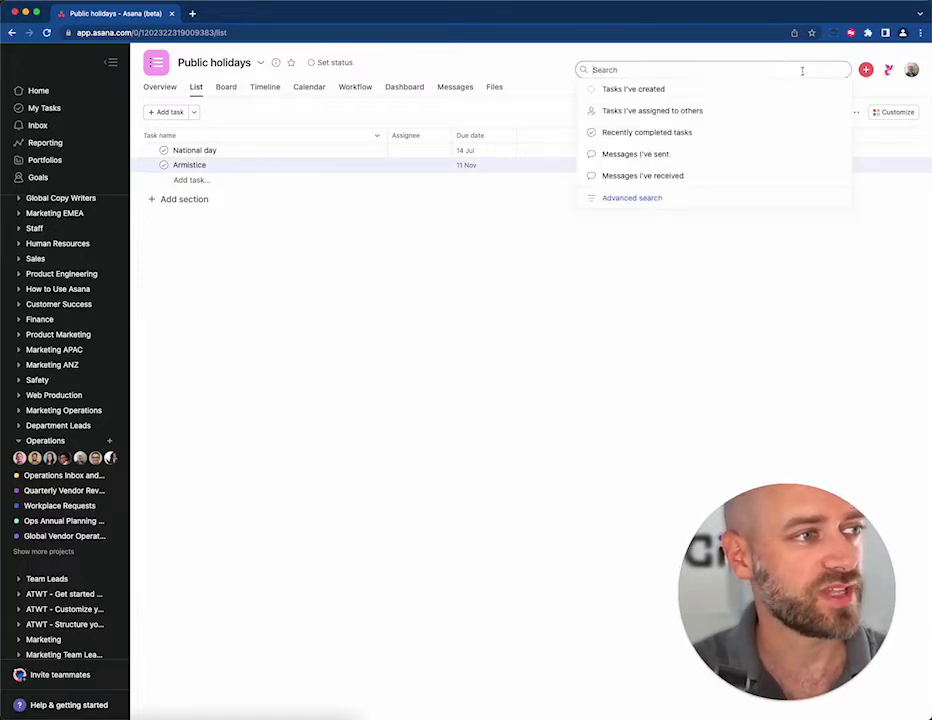
click(664, 198)
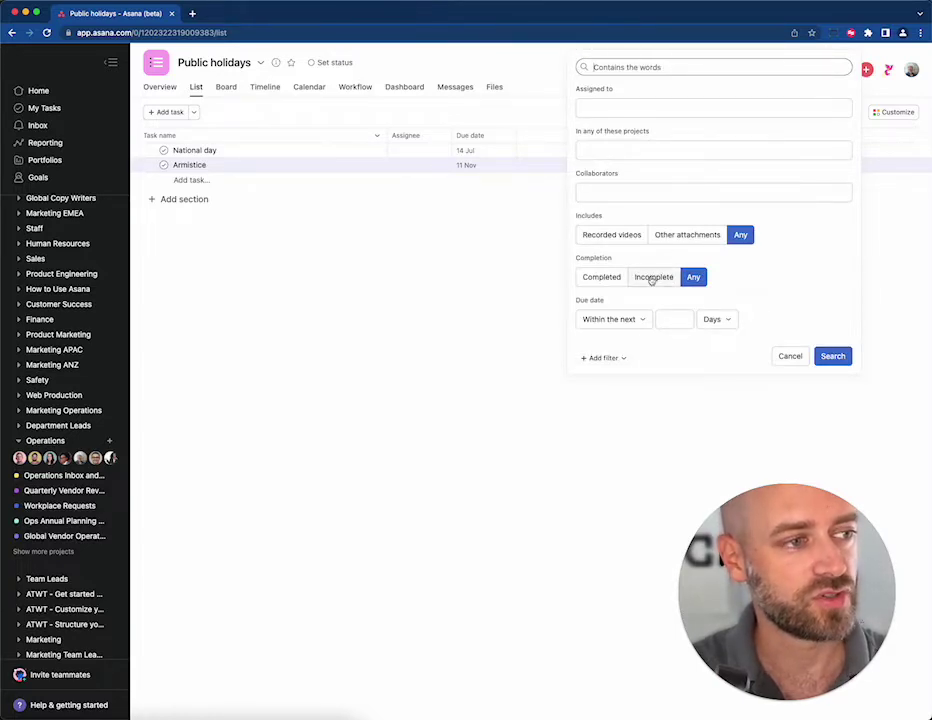
click(652, 278)
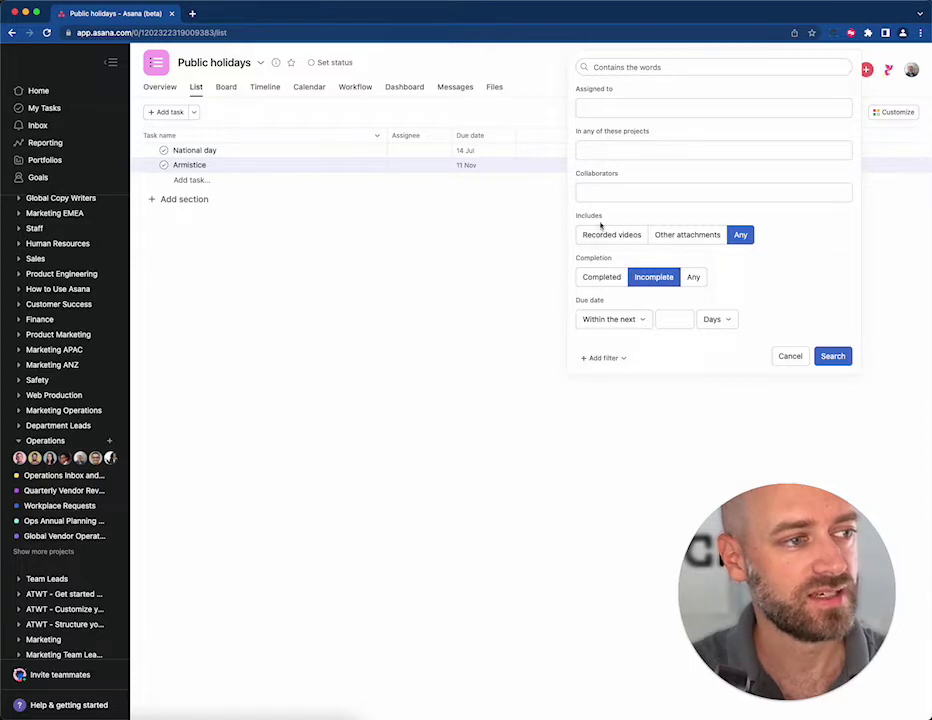
click(610, 322)
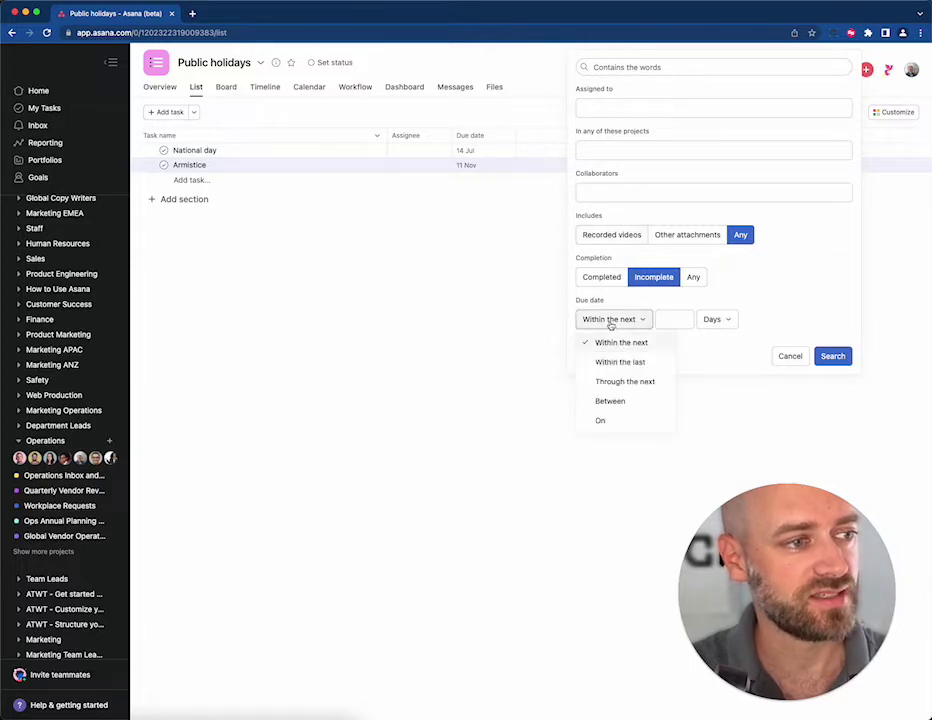
click(601, 421)
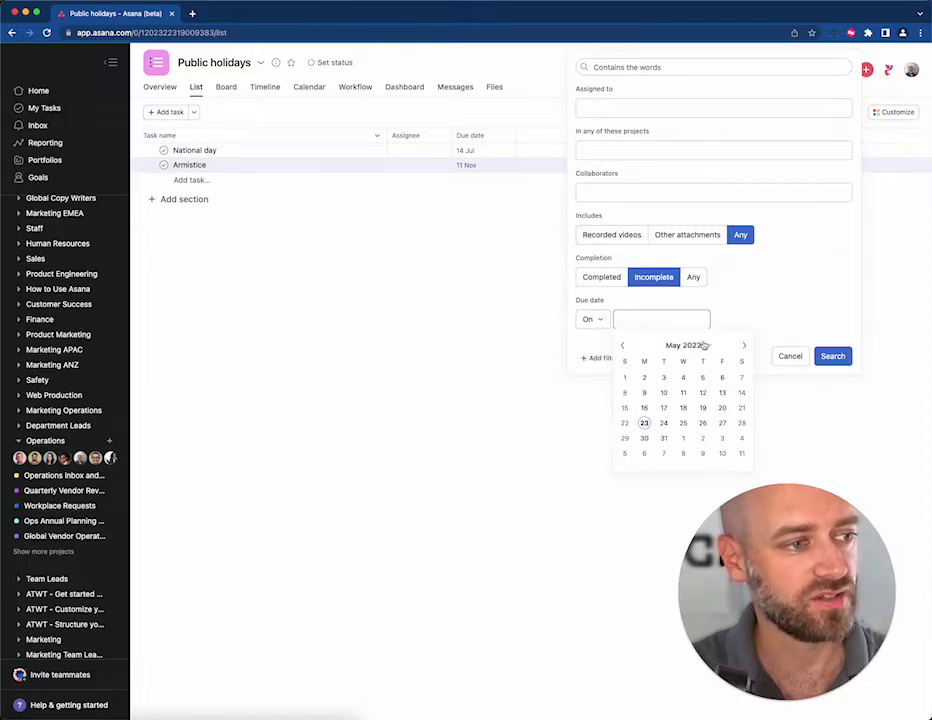
click(743, 347)
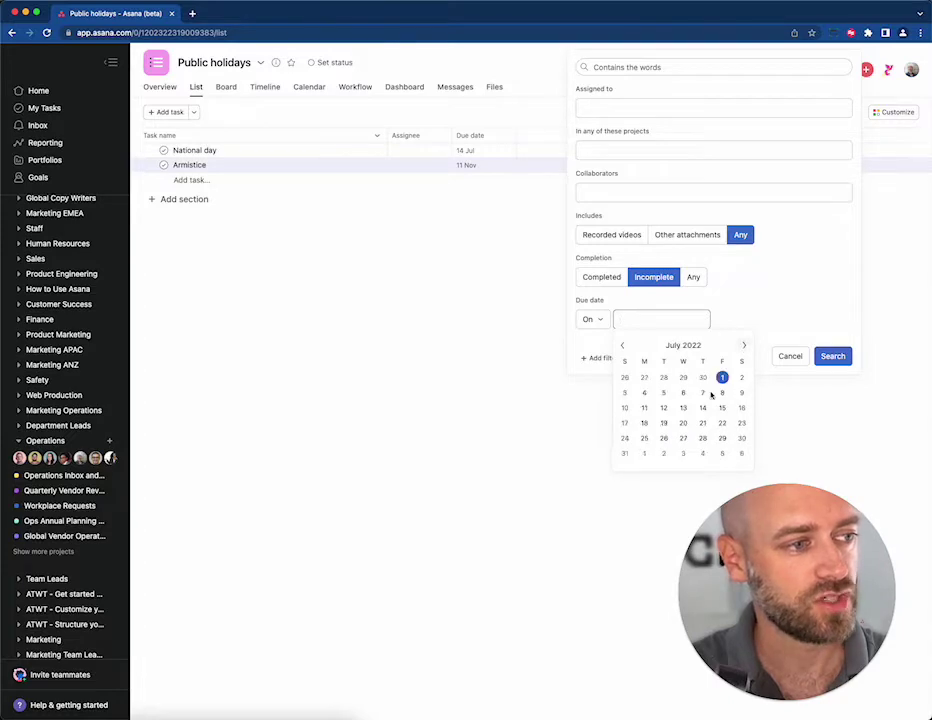
click(703, 408)
click(830, 357)
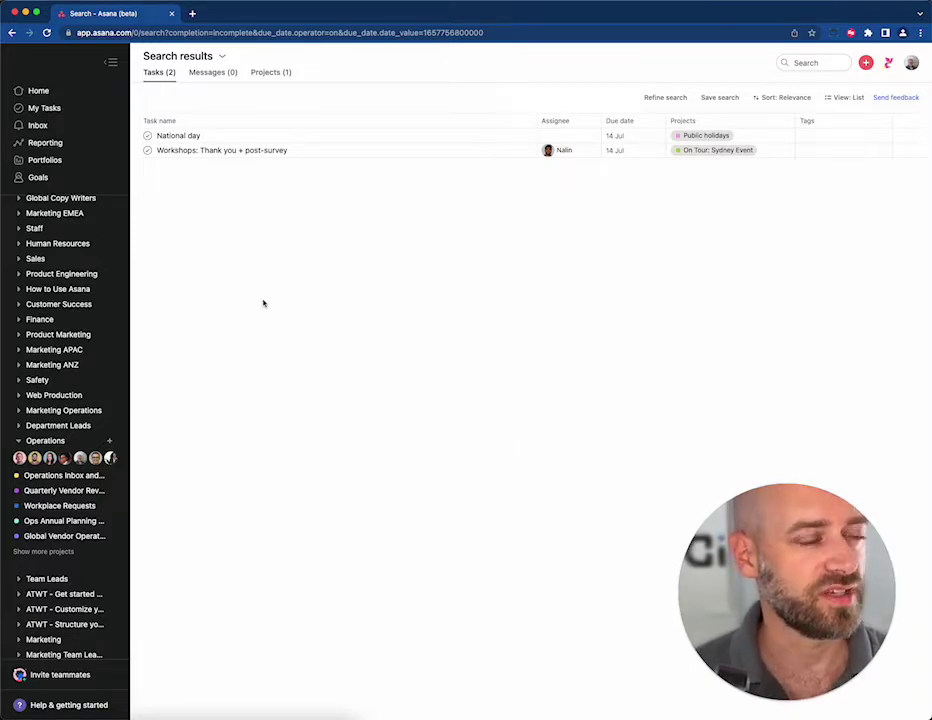
Sort the results by assignee and save the search as 'Public holiday search'
click(786, 98)
click(784, 137)
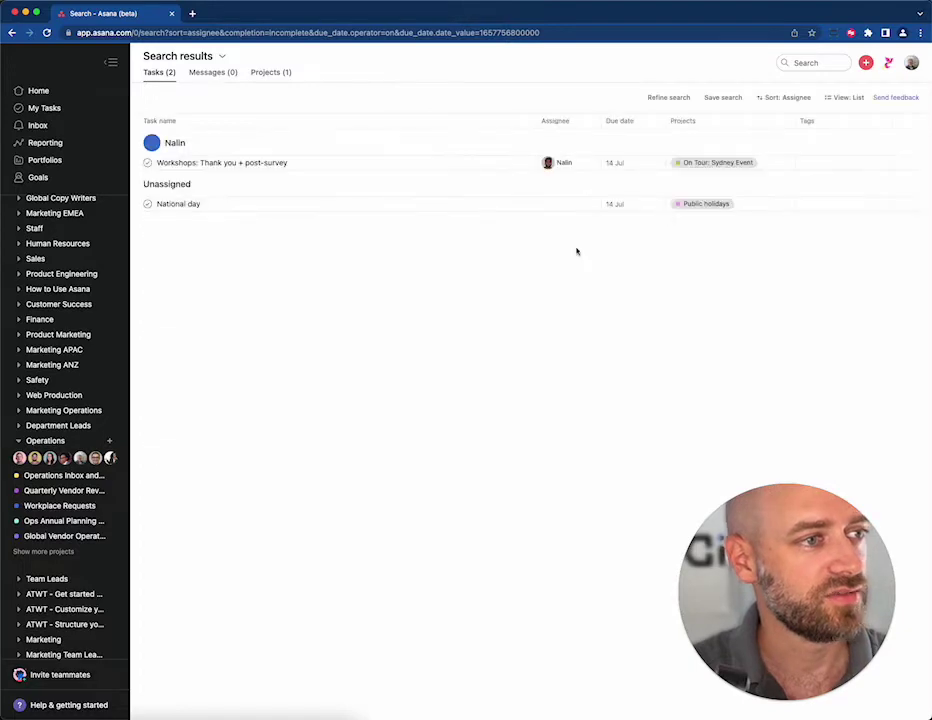
click(721, 99)
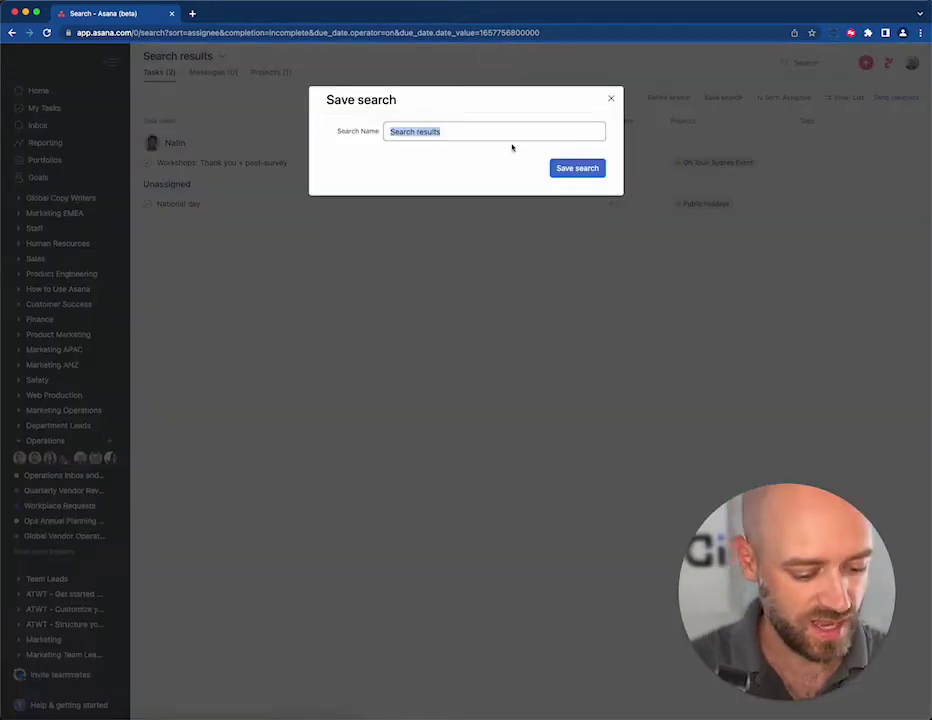
text(Public holiday search)
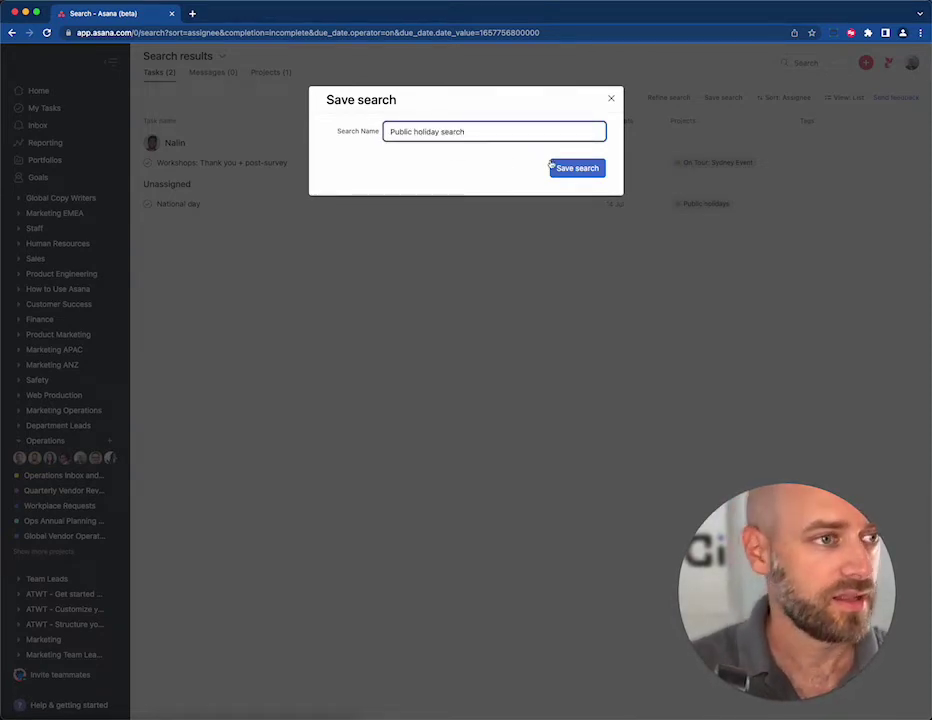
click(553, 166)
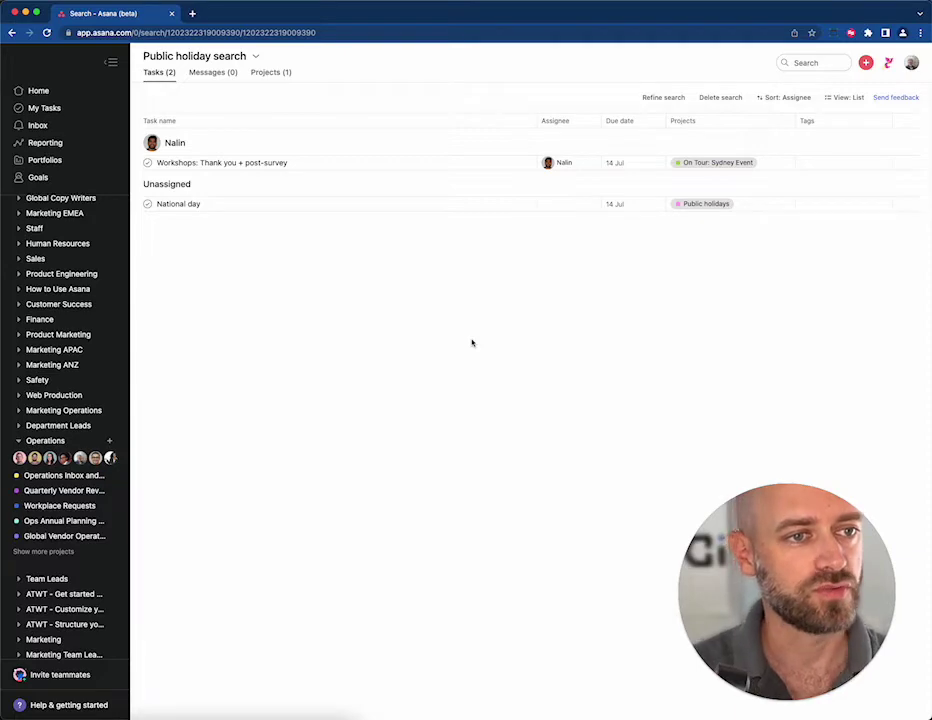
Create blank Operations project 'Public holiday warning', private to project members
click(109, 440)
click(150, 514)
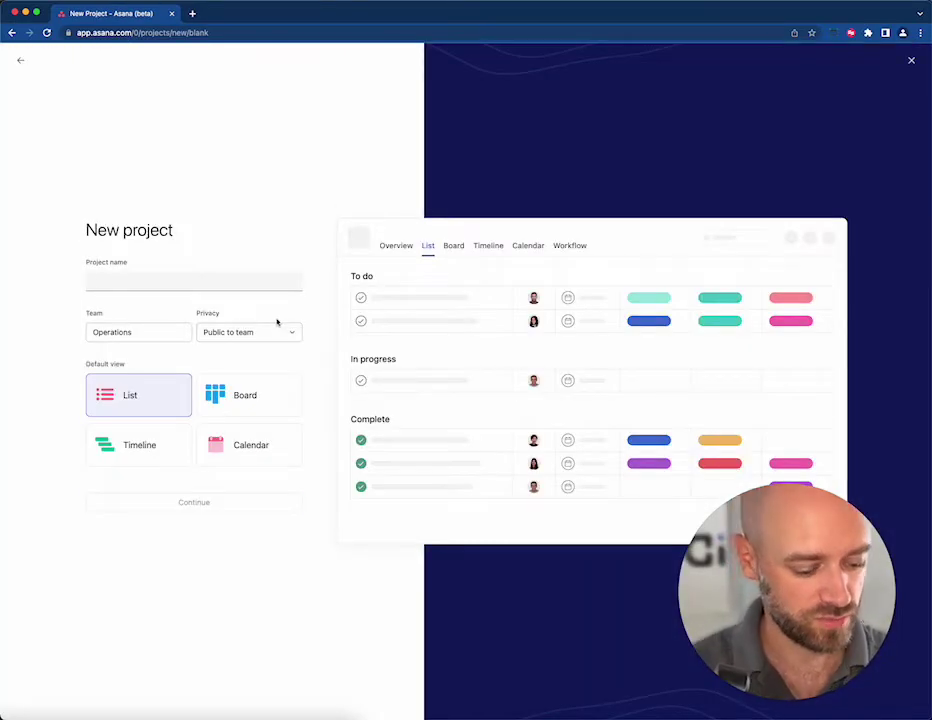
text(Public holid)
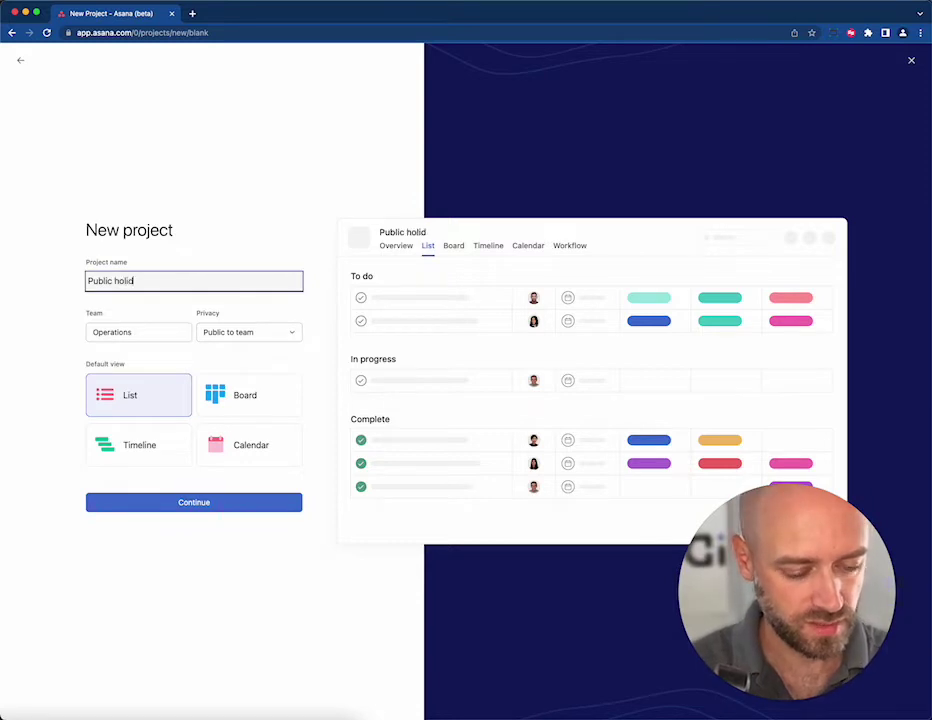
text(ay warn)
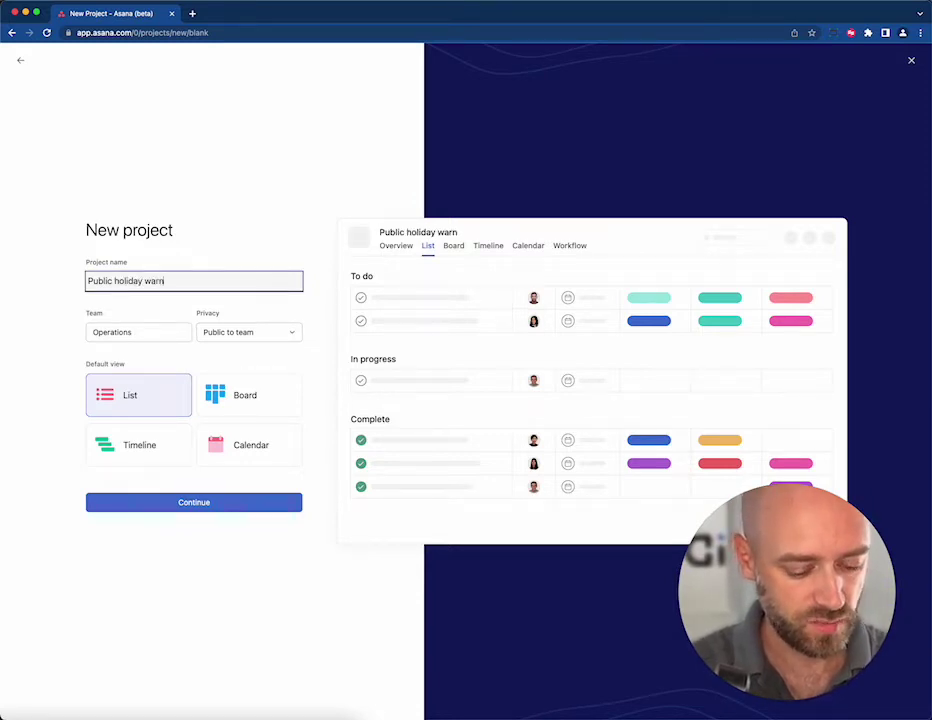
text(ing)
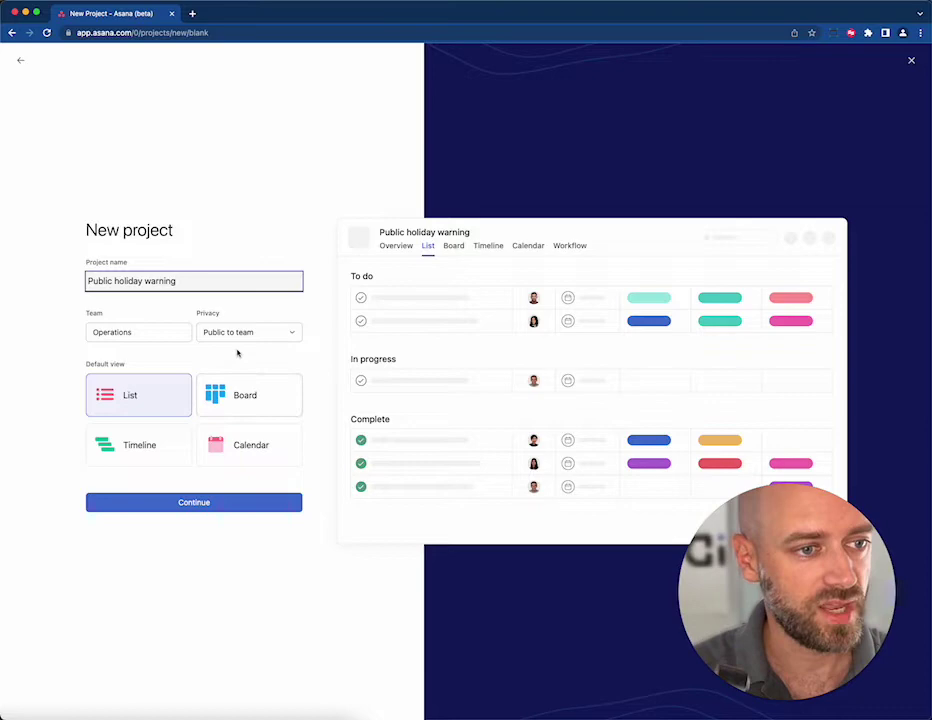
click(239, 340)
click(245, 374)
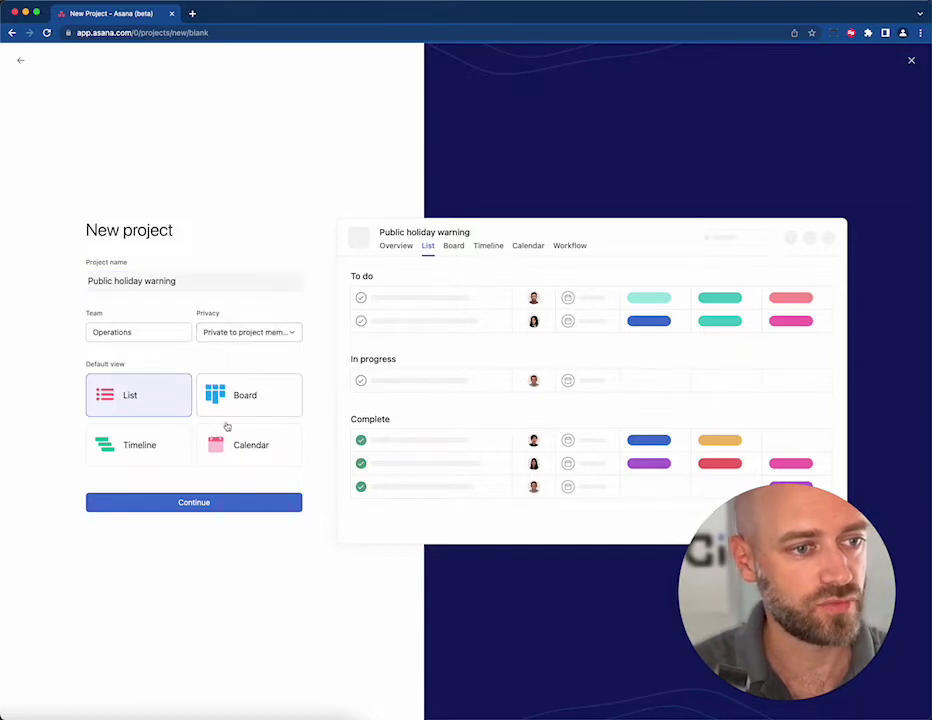
click(194, 502)
click(200, 438)
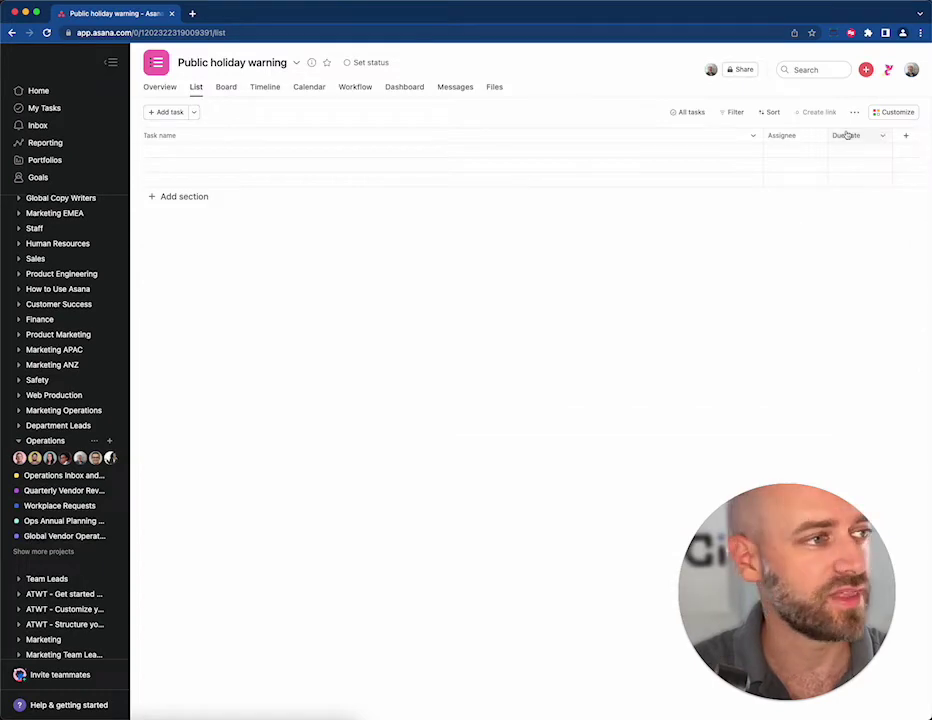
Start a custom project rule triggered by tasks added to the project, with a comment action
click(894, 112)
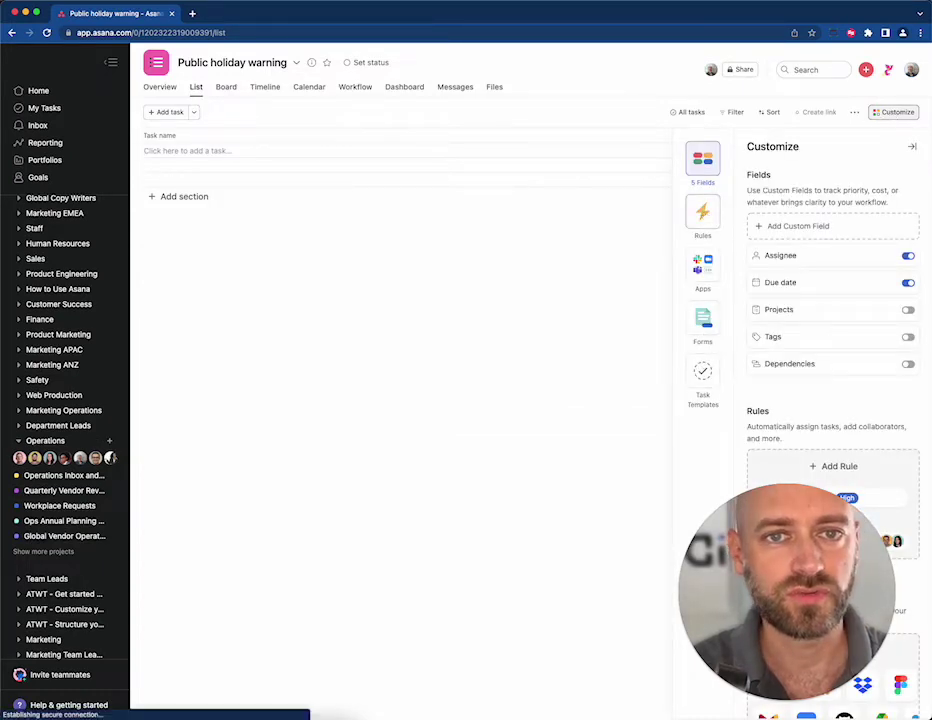
click(703, 213)
click(813, 245)
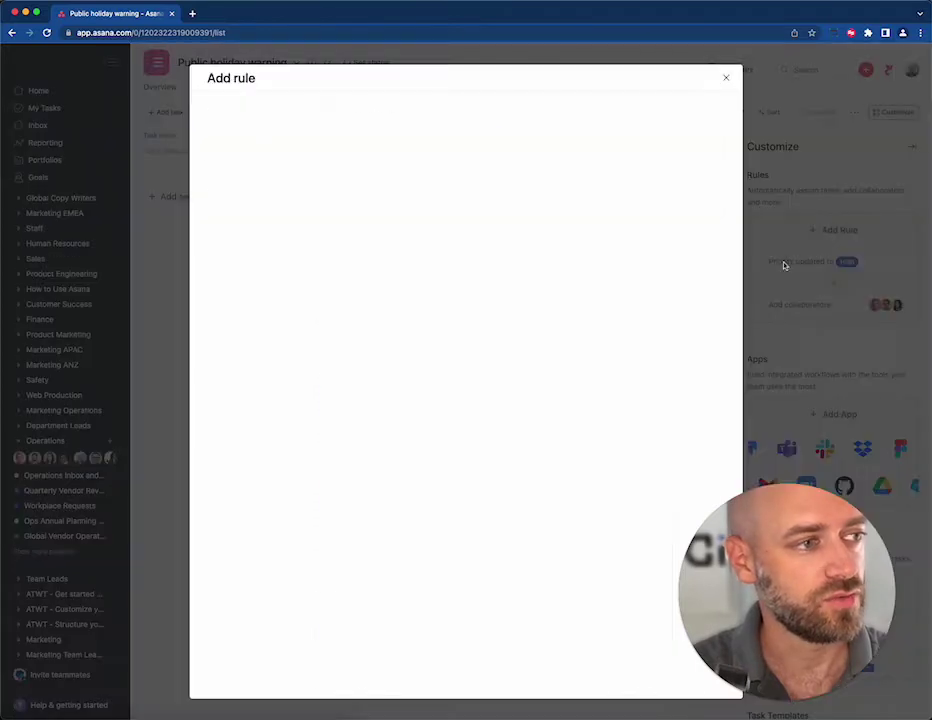
click(383, 184)
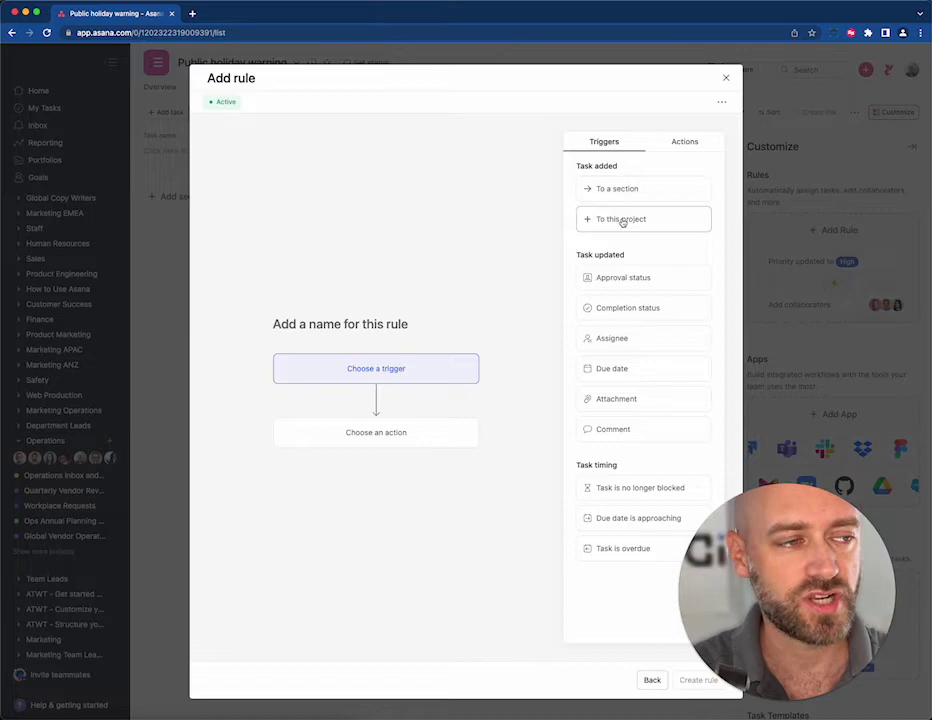
click(622, 220)
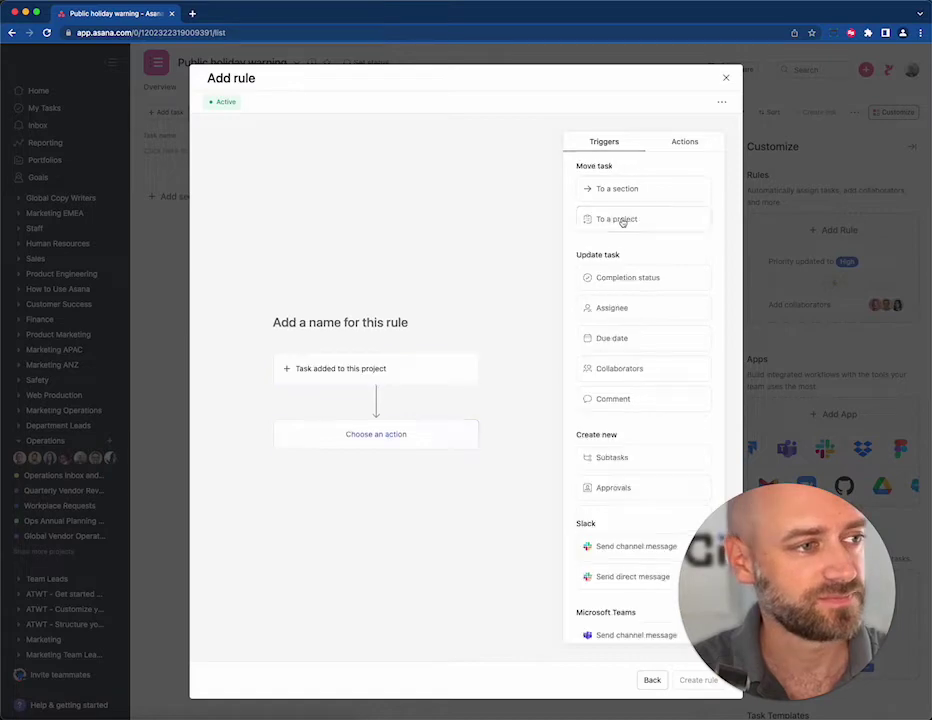
click(616, 398)
Set the comment to 'Be careful this task is scheduled on a public holiday', fixing the typo, and create the rule
click(345, 441)
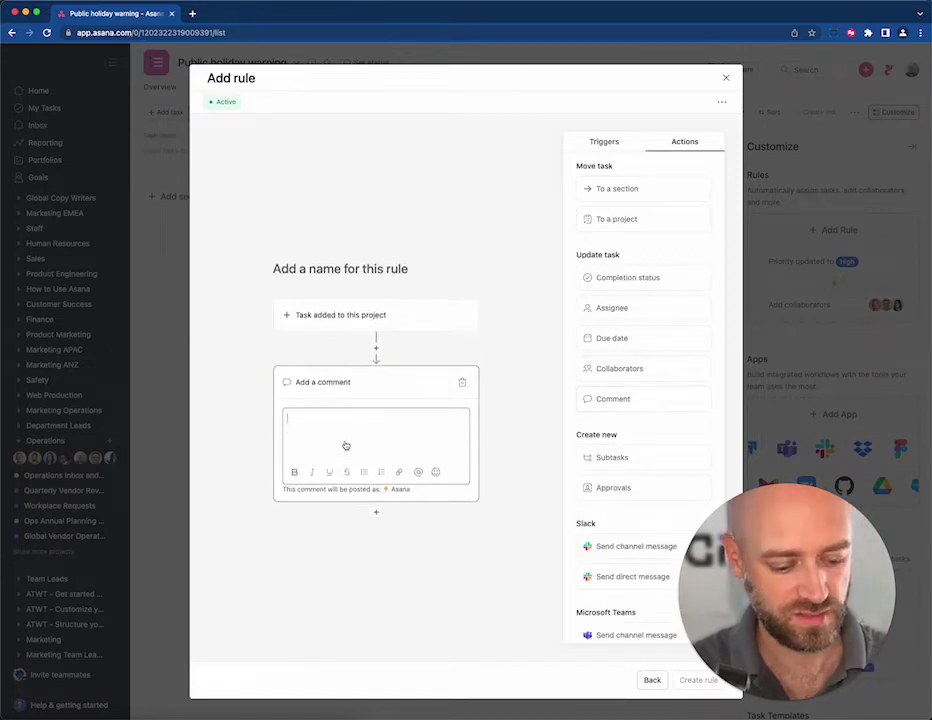
text(Be careful)
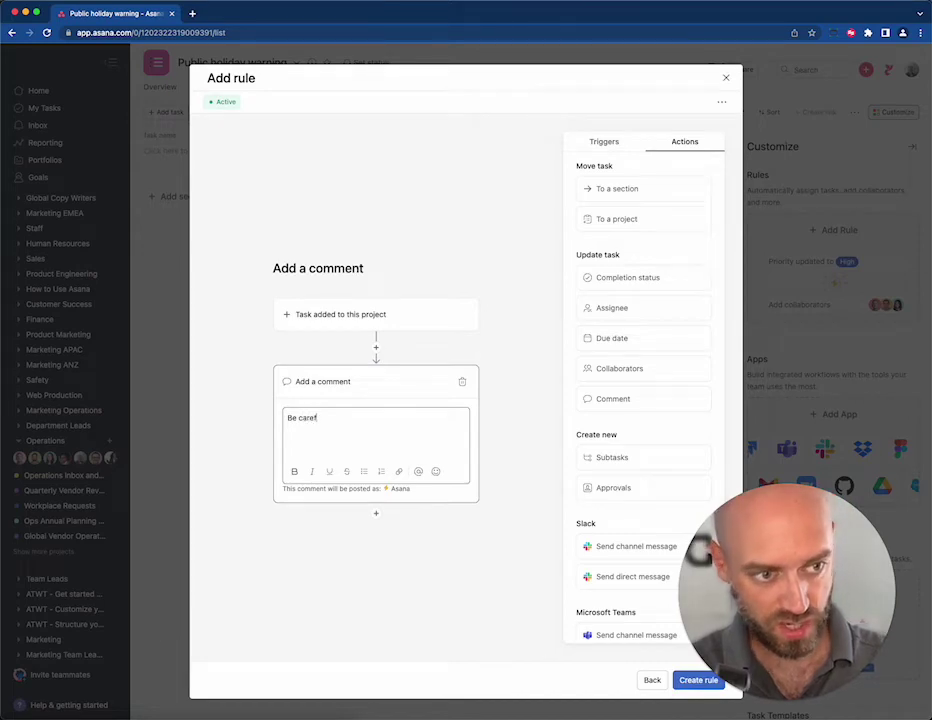
text( this task i)
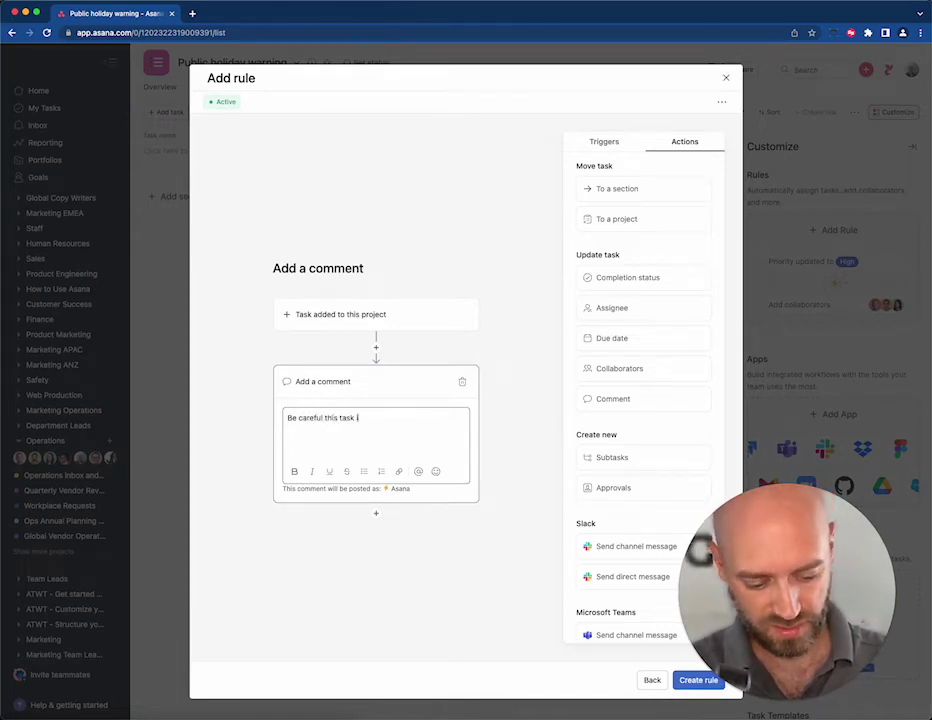
text(s scheduled on a pu)
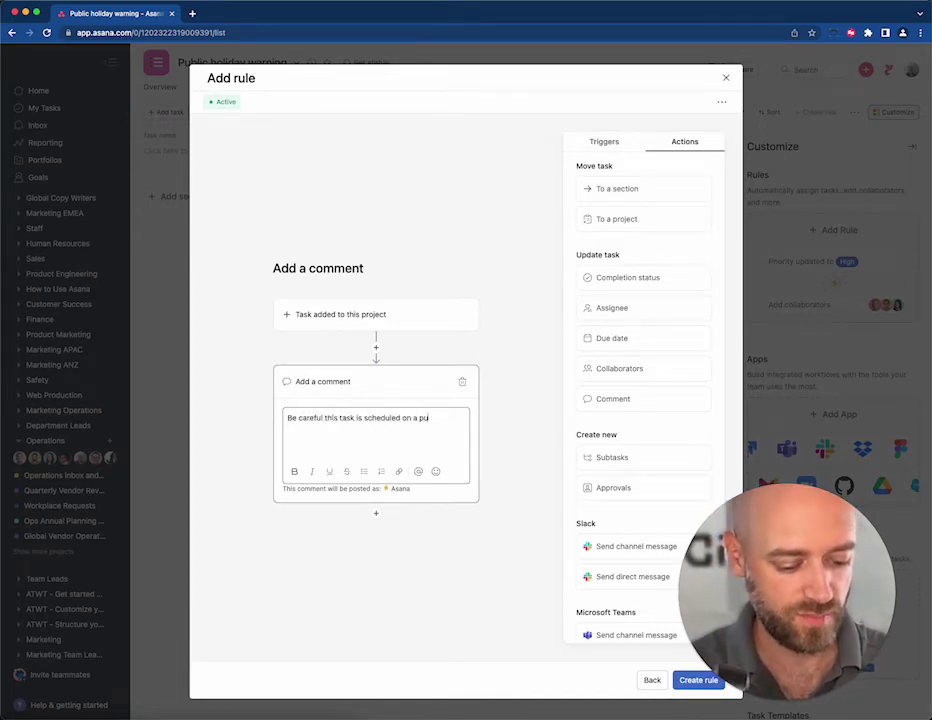
text(lic holiday!)
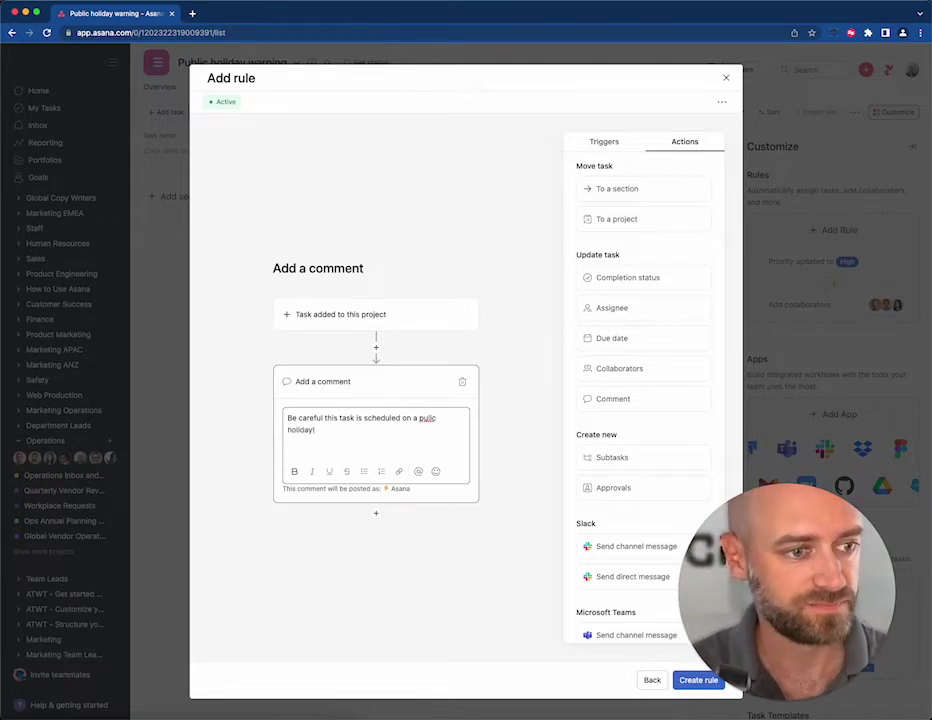
click(427, 418)
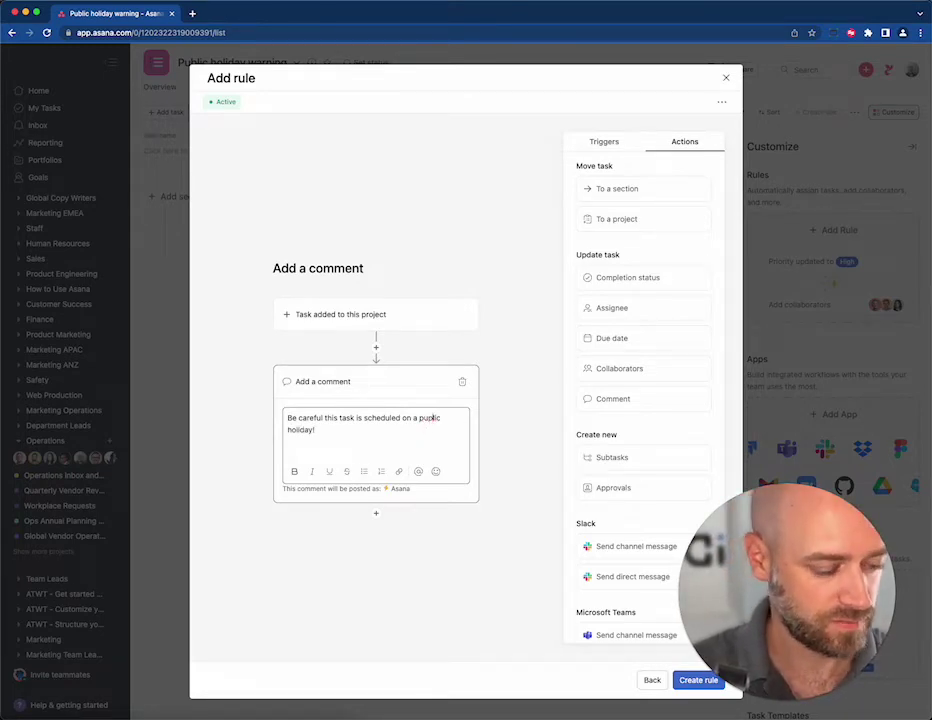
text(b)
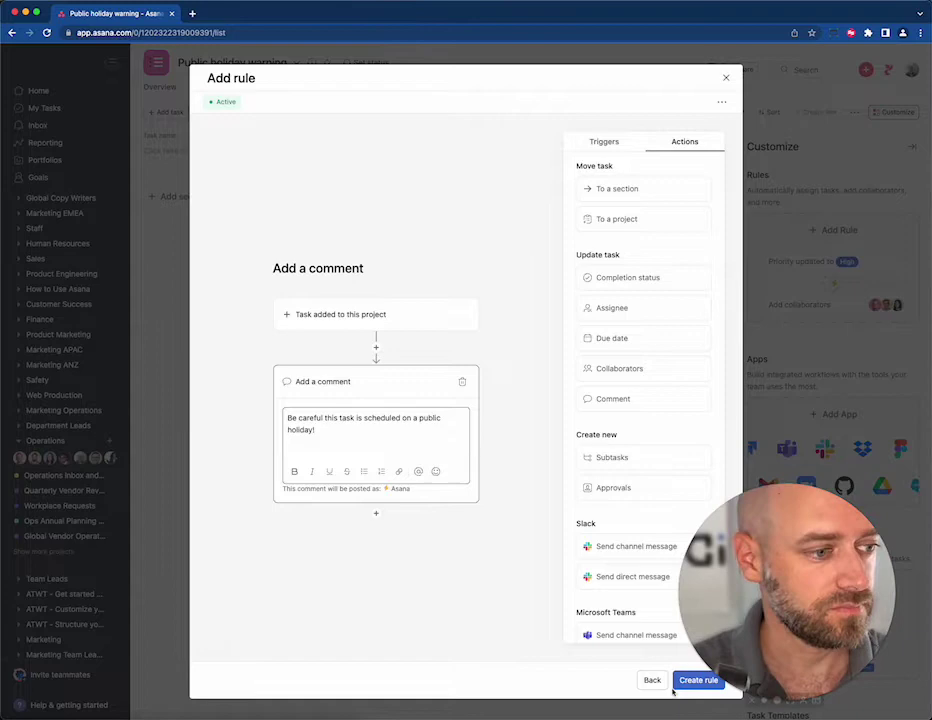
click(545, 508)
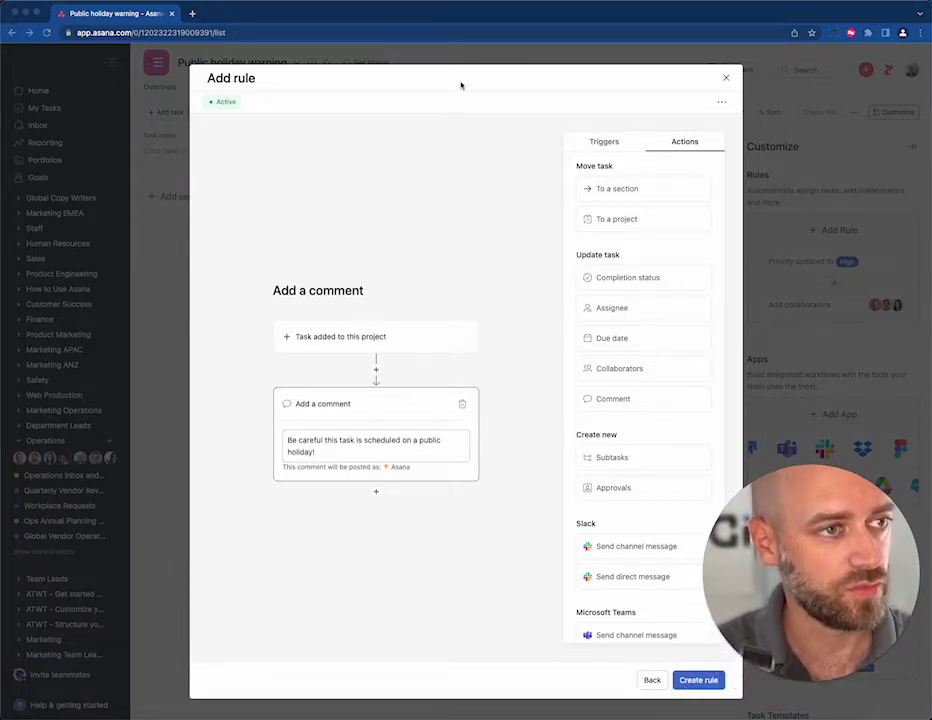
click(697, 682)
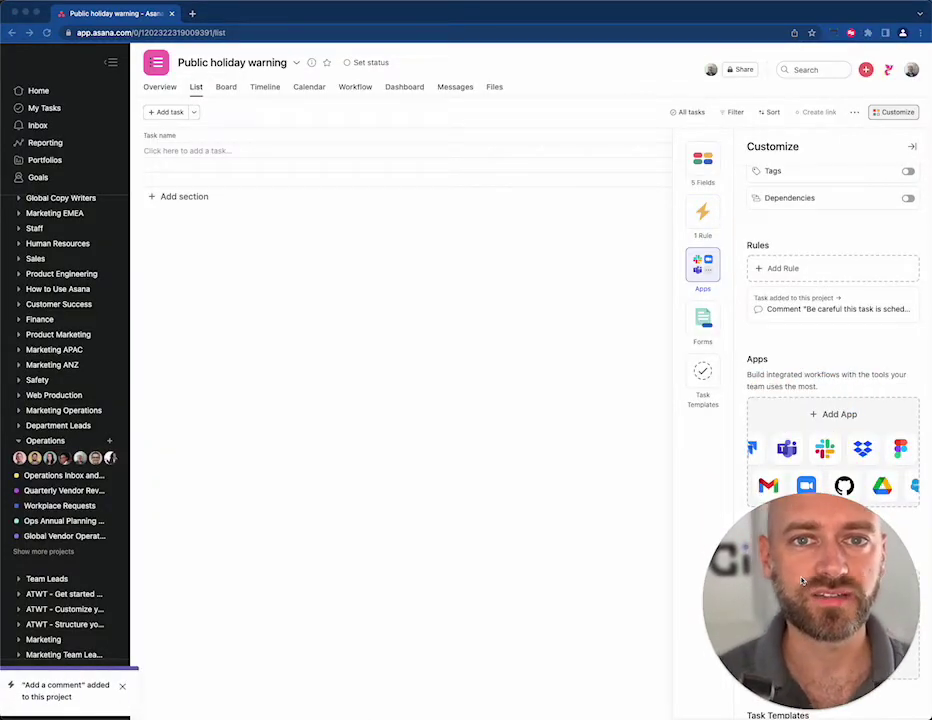
Open the saved 'Public holiday search' results from Saved searches
scroll(90, 310, up, 3)
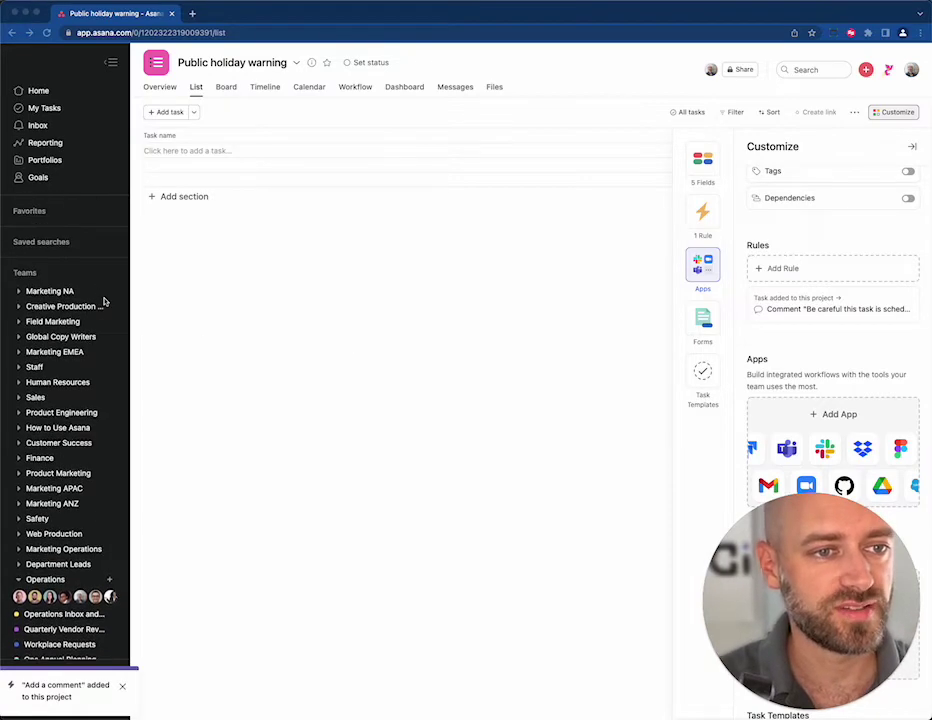
click(37, 249)
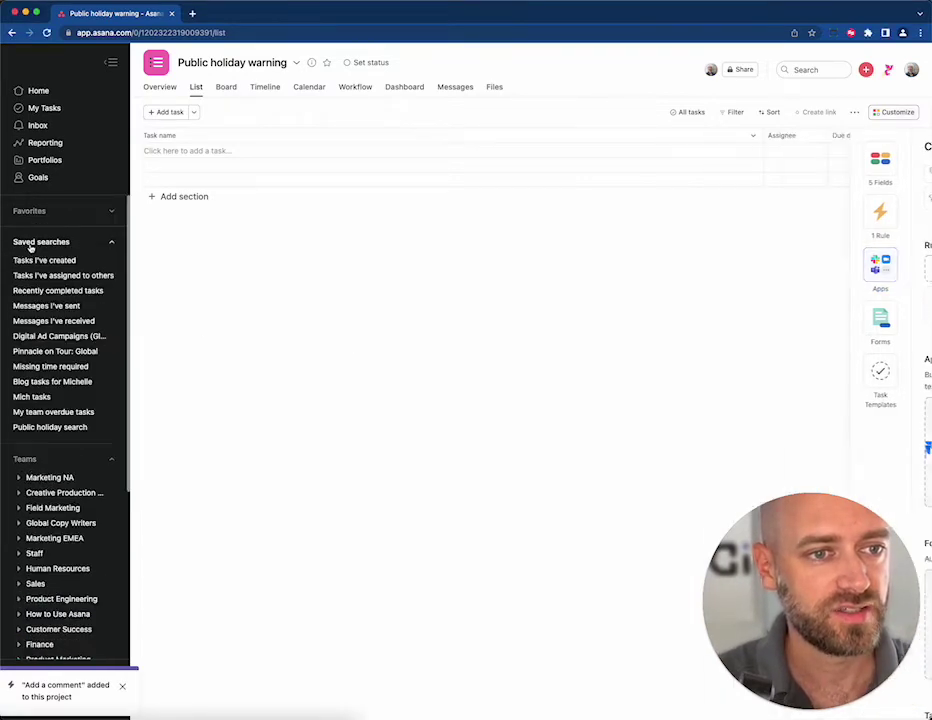
click(55, 428)
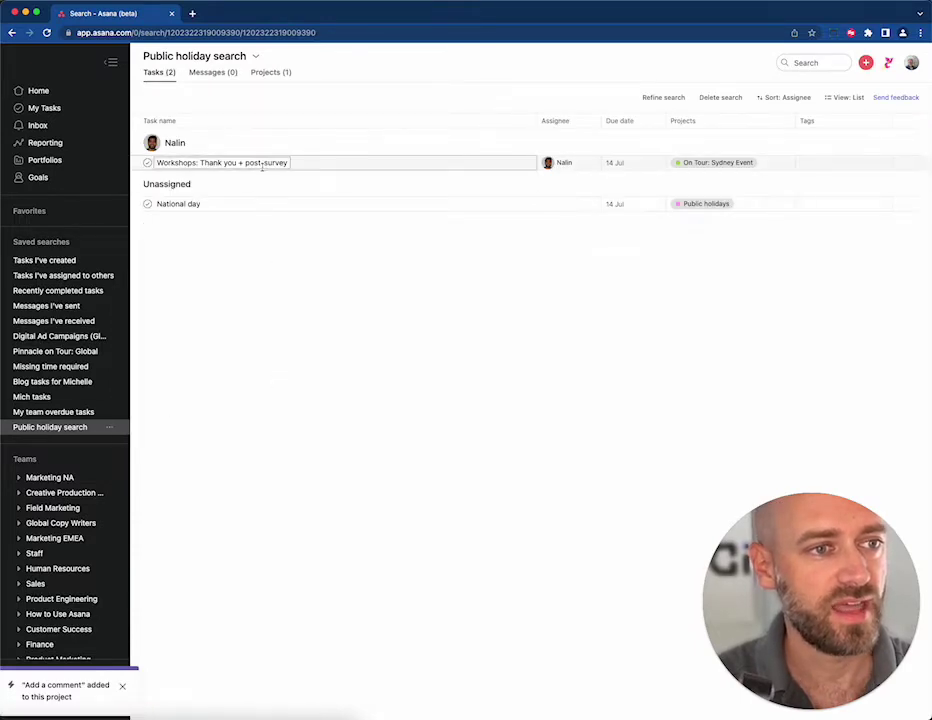
Add the 'Workshops: Thank you + post-survey' task to the Public holiday warning project
click(315, 165)
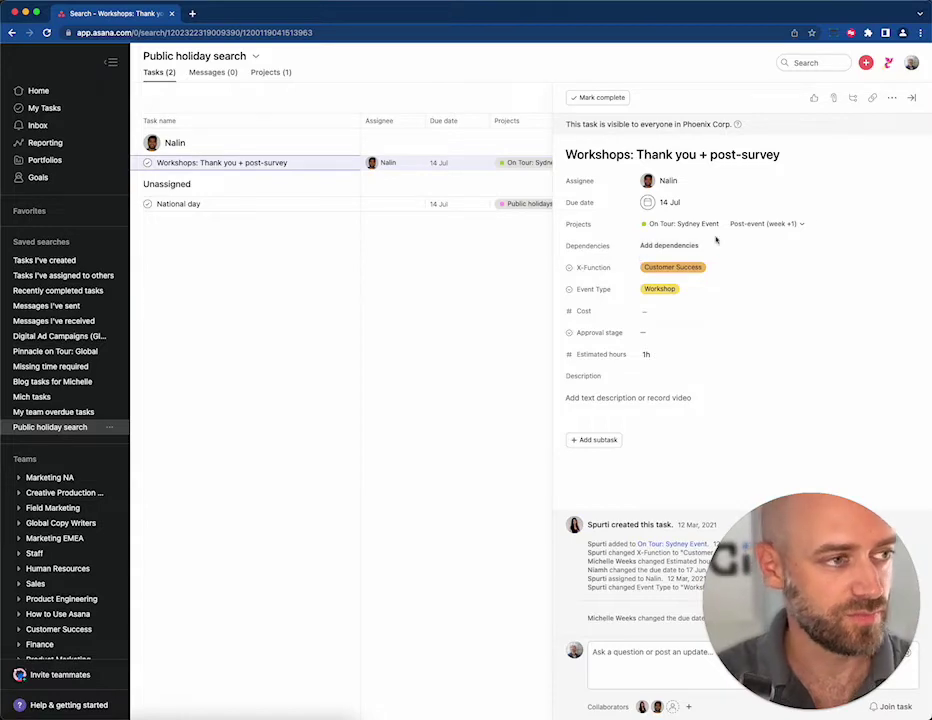
mouse_move(760, 224)
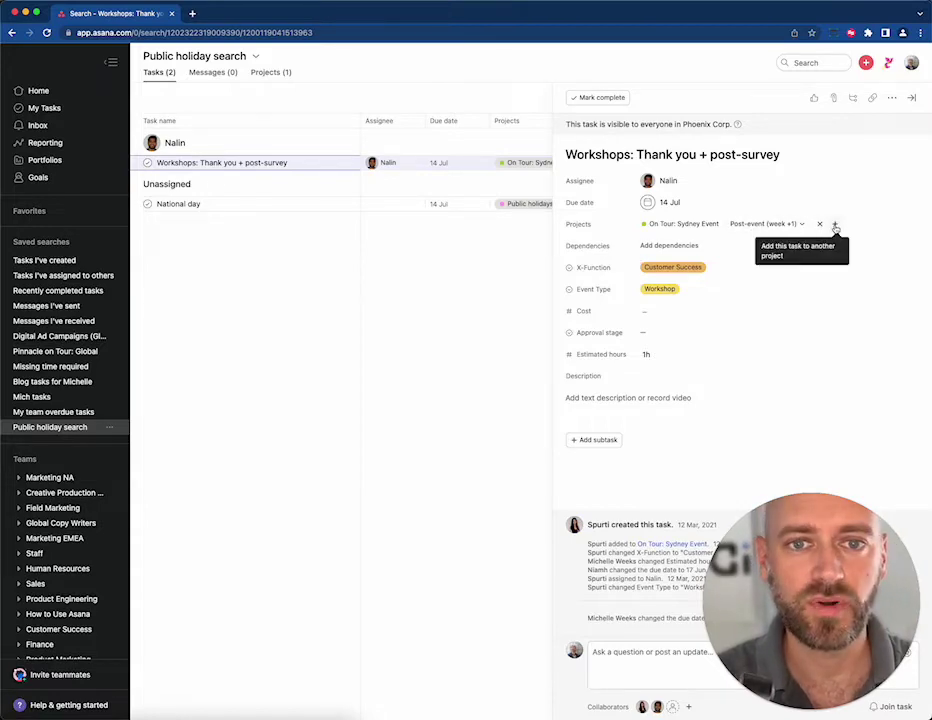
click(835, 225)
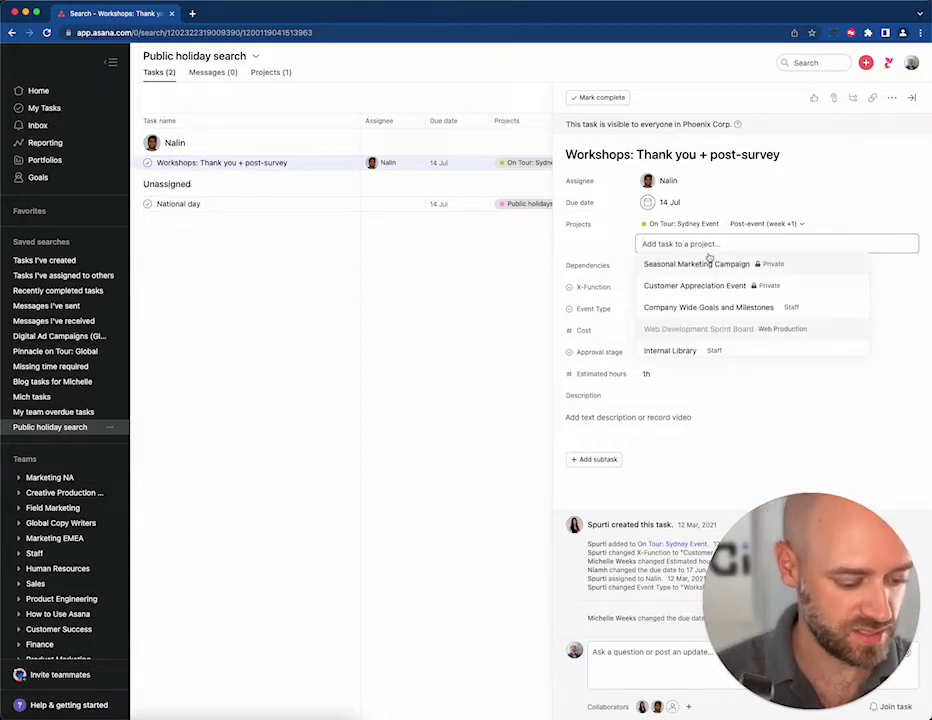
text(public)
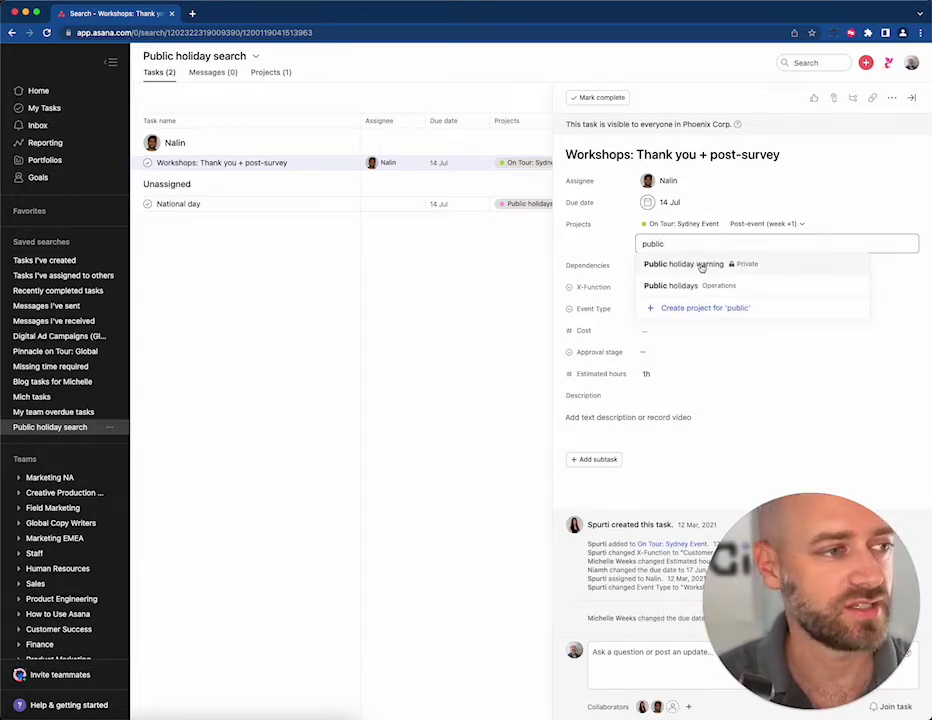
click(702, 265)
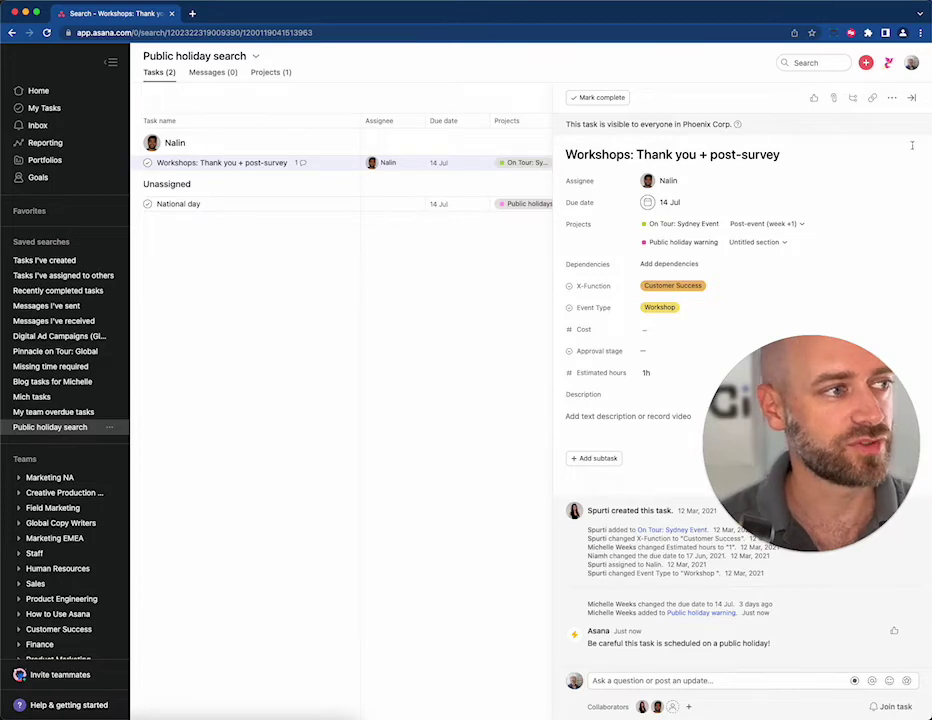
Refine the search with a 'Not in these projects' filter for Public holiday warning
click(911, 98)
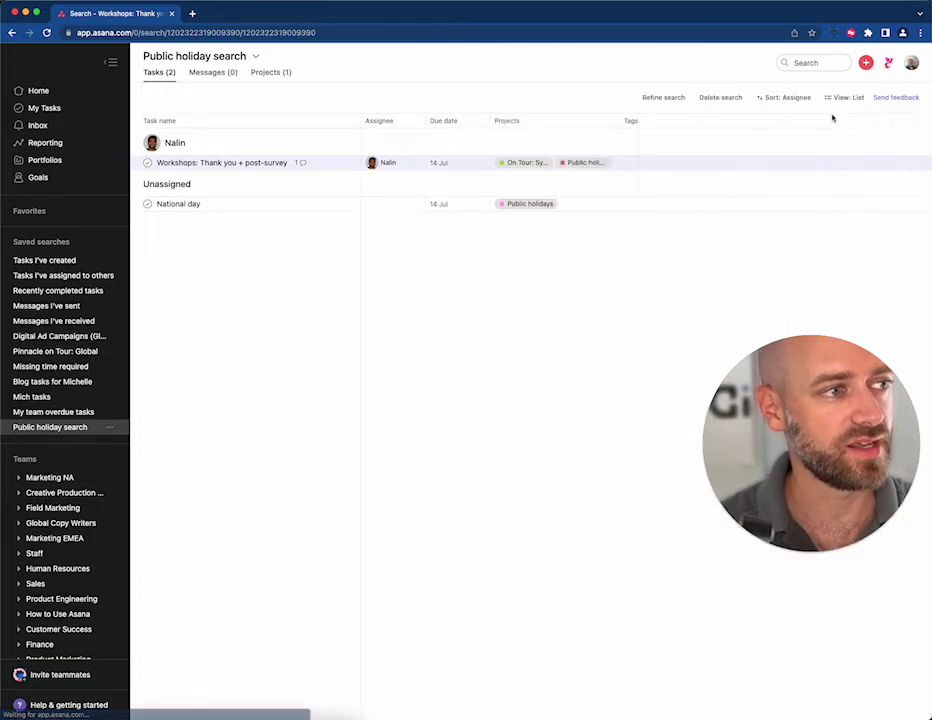
click(668, 98)
click(604, 351)
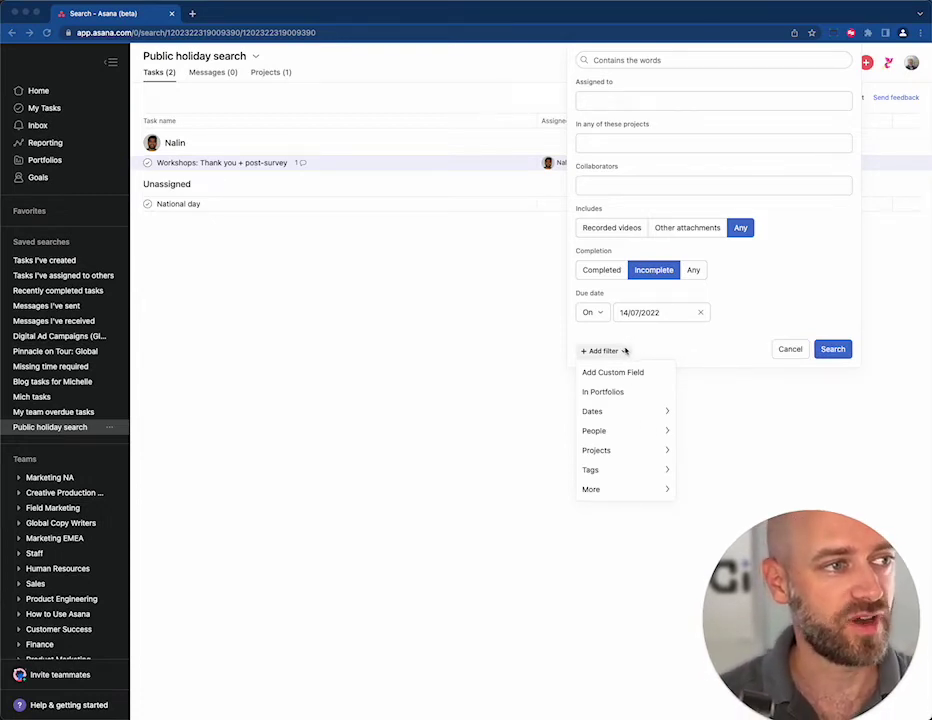
mouse_move(597, 450)
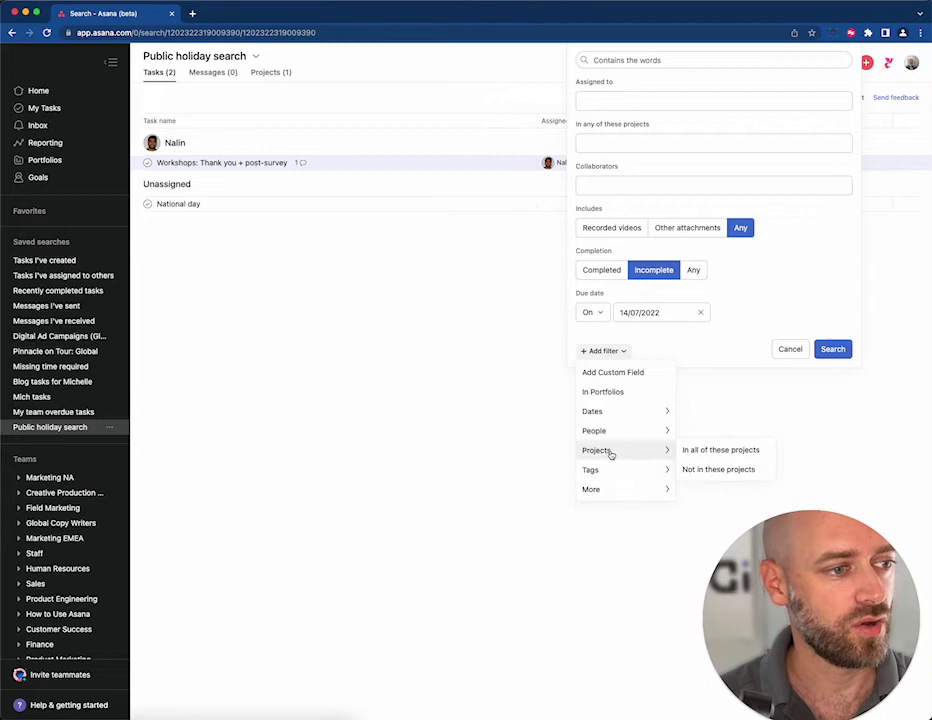
click(717, 470)
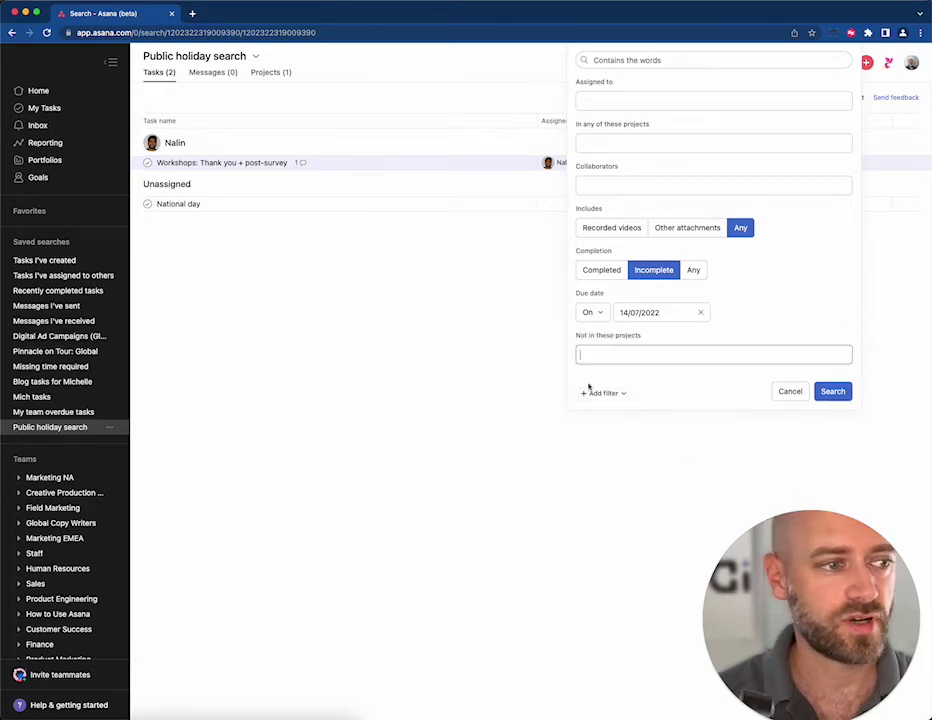
text(warn)
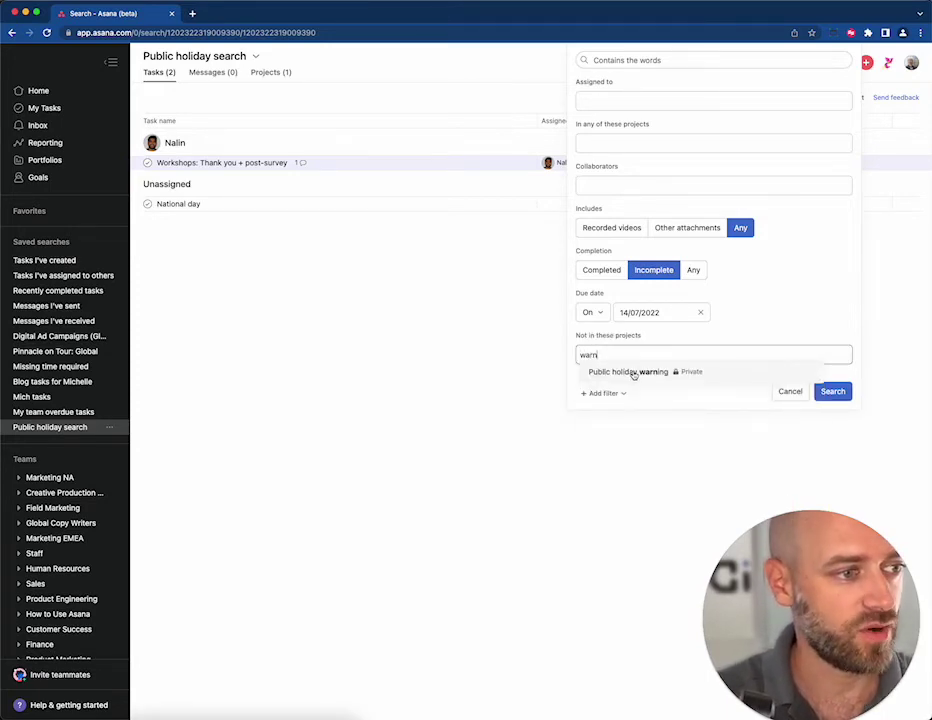
click(634, 373)
click(833, 392)
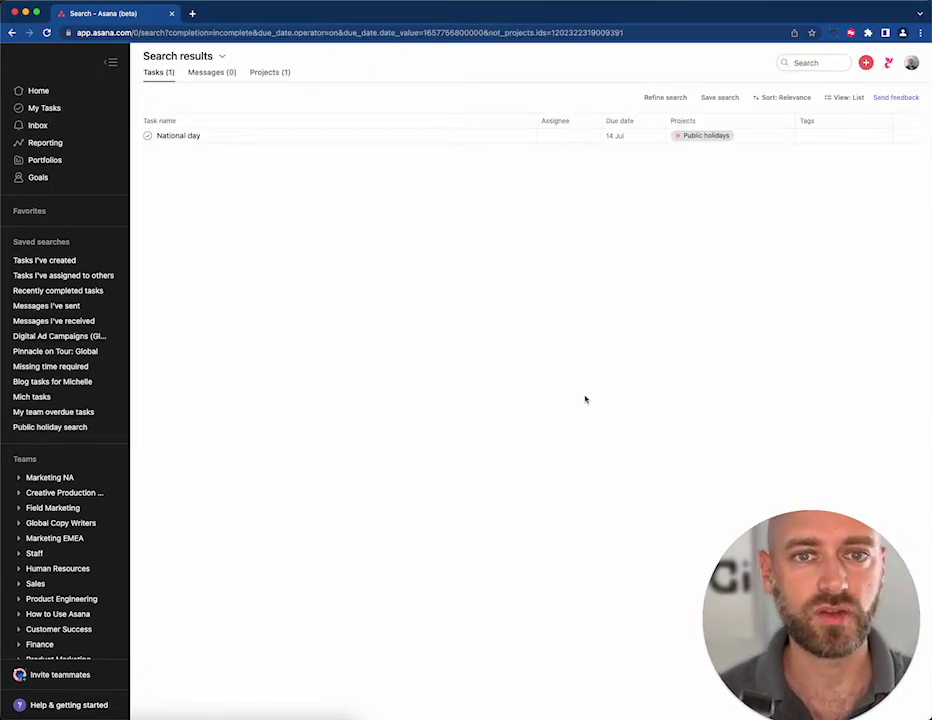
Add Public holidays to the excluded projects and rerun the search
click(674, 100)
click(682, 355)
text(pu)
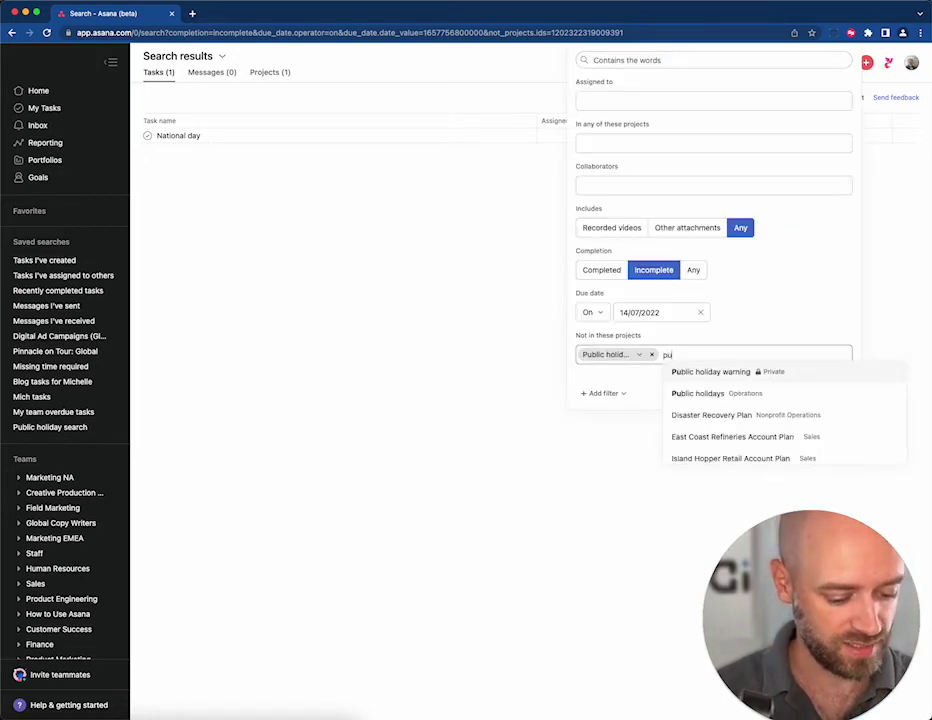
text(blic)
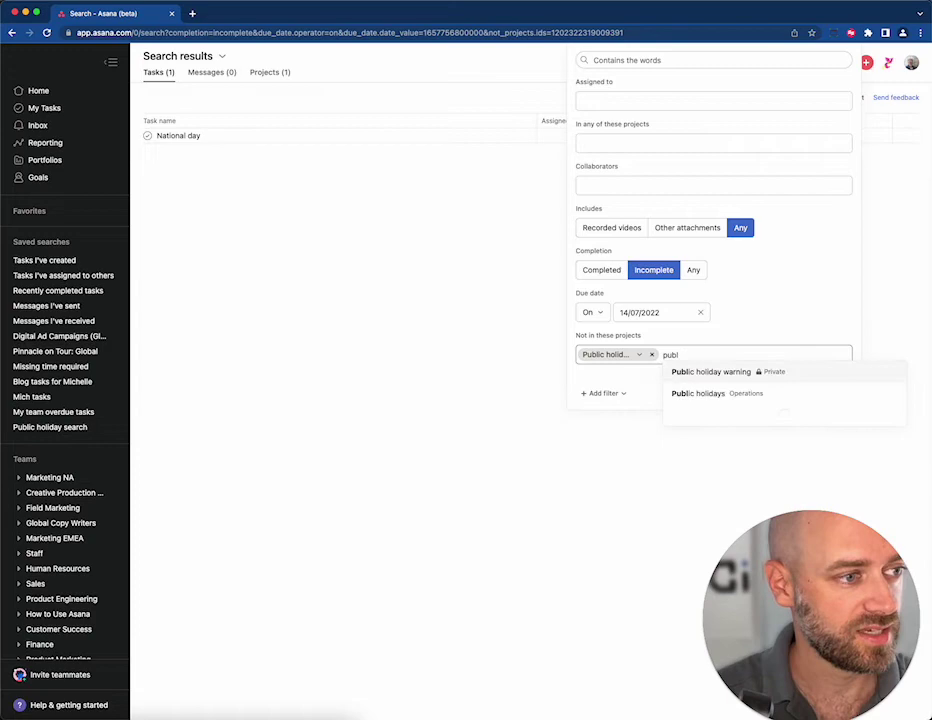
click(690, 391)
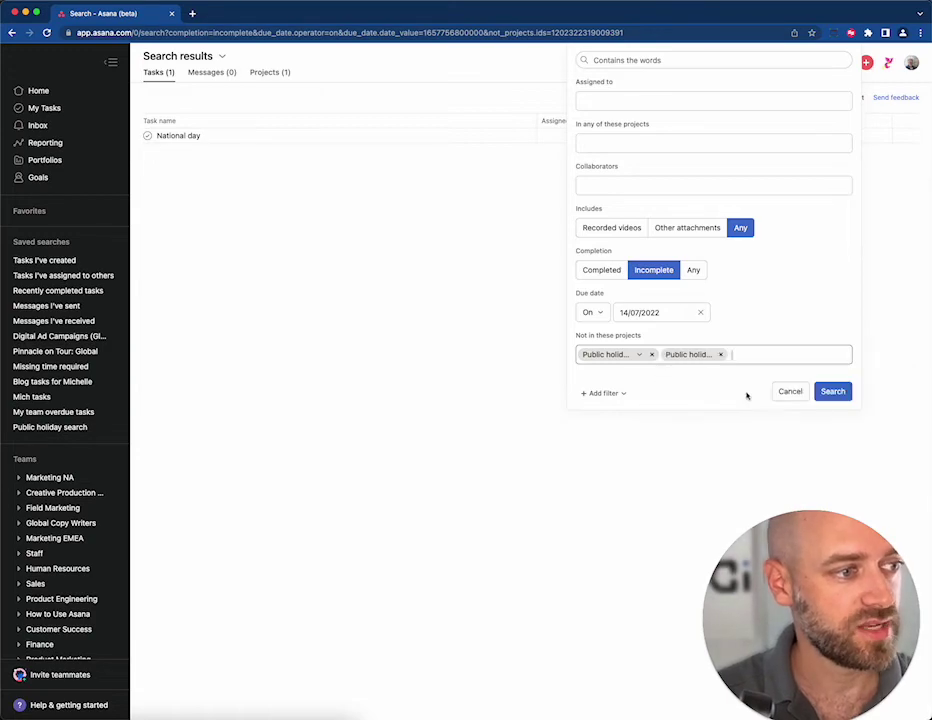
click(832, 391)
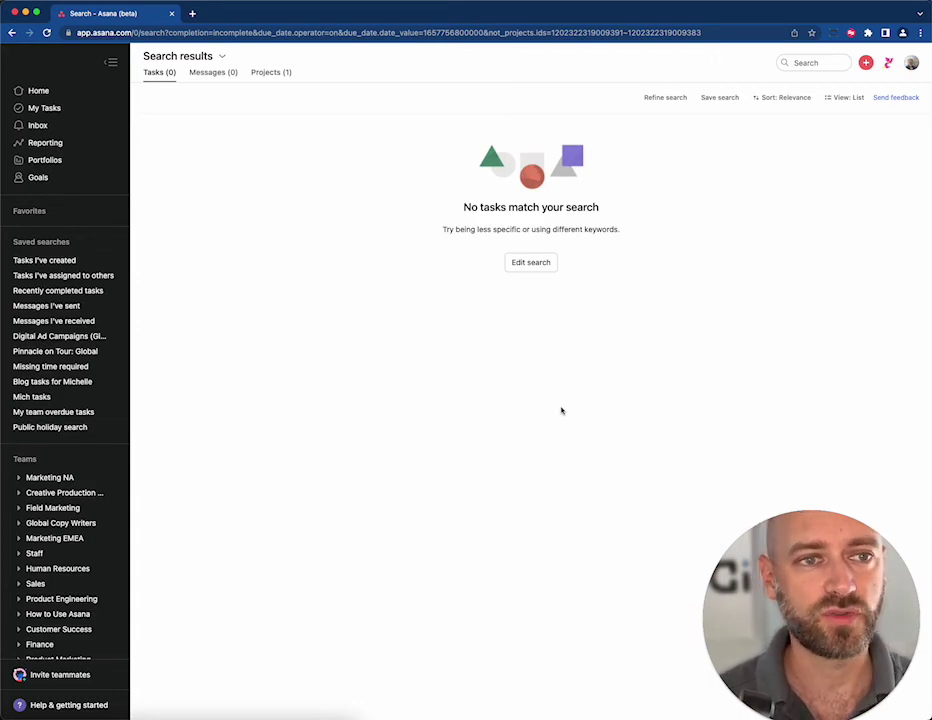
Reopen the Refine search panel to review the current filters
click(667, 98)
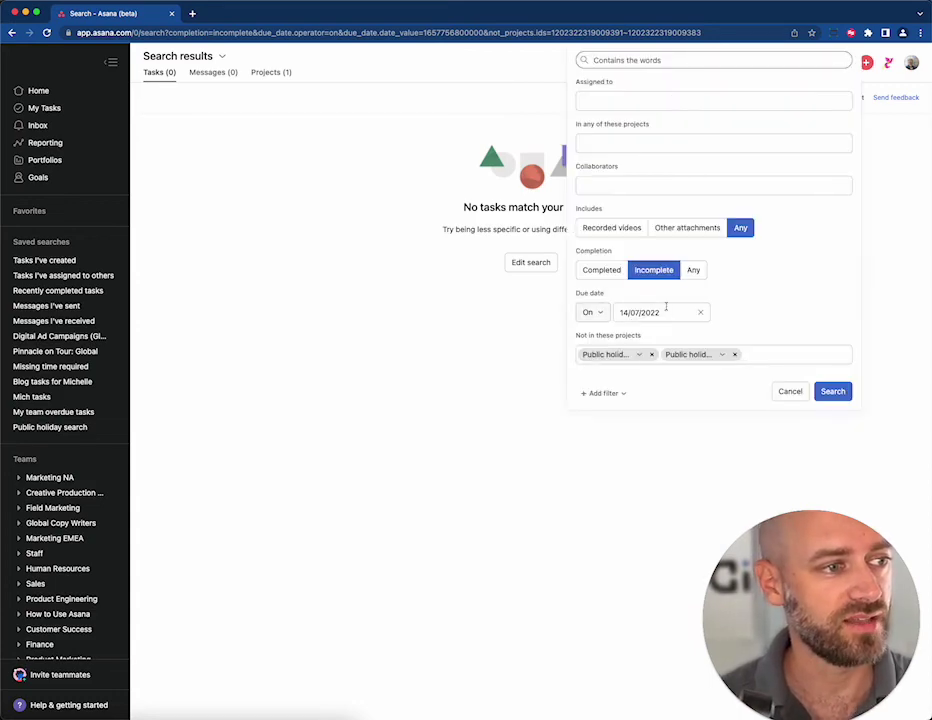